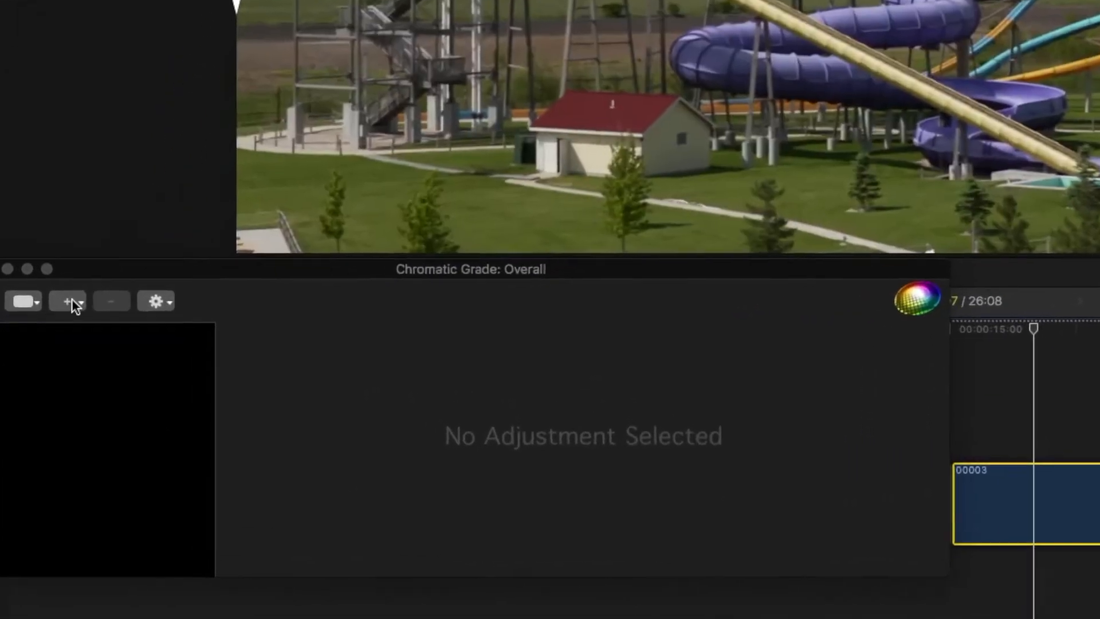
Add a Replace Color adjustment from the Chromatic Grade's + adjustment menu
{"action": "left_click", "coordinate": [61, 392]}
{"action": "left_click", "coordinate": [159, 411]}
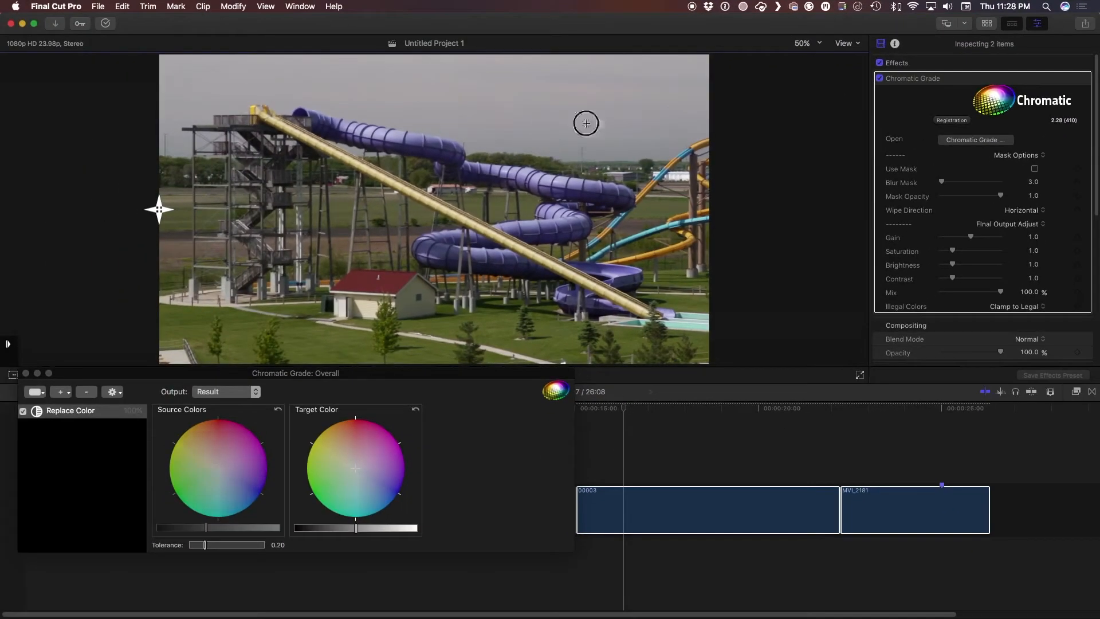
Sample the grey sky, drag its target colour to a deep blue, and compare with the split wipe
{"action": "left_click", "coordinate": [579, 94]}
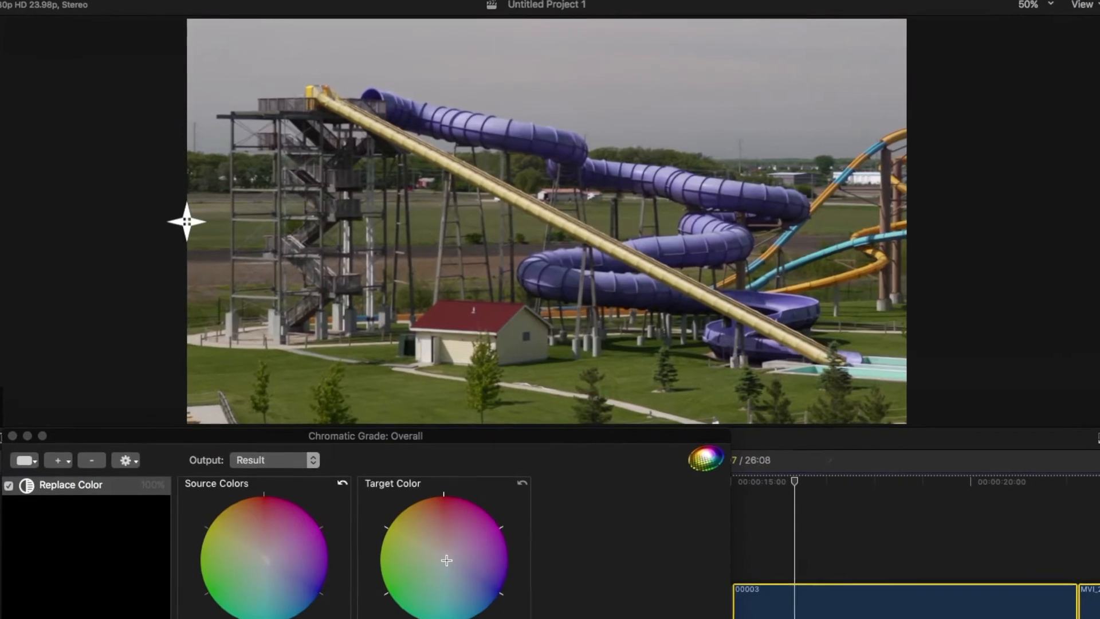
{"action": "left_click_drag", "start_coordinate": [446, 560], "coordinate": [459, 587]}
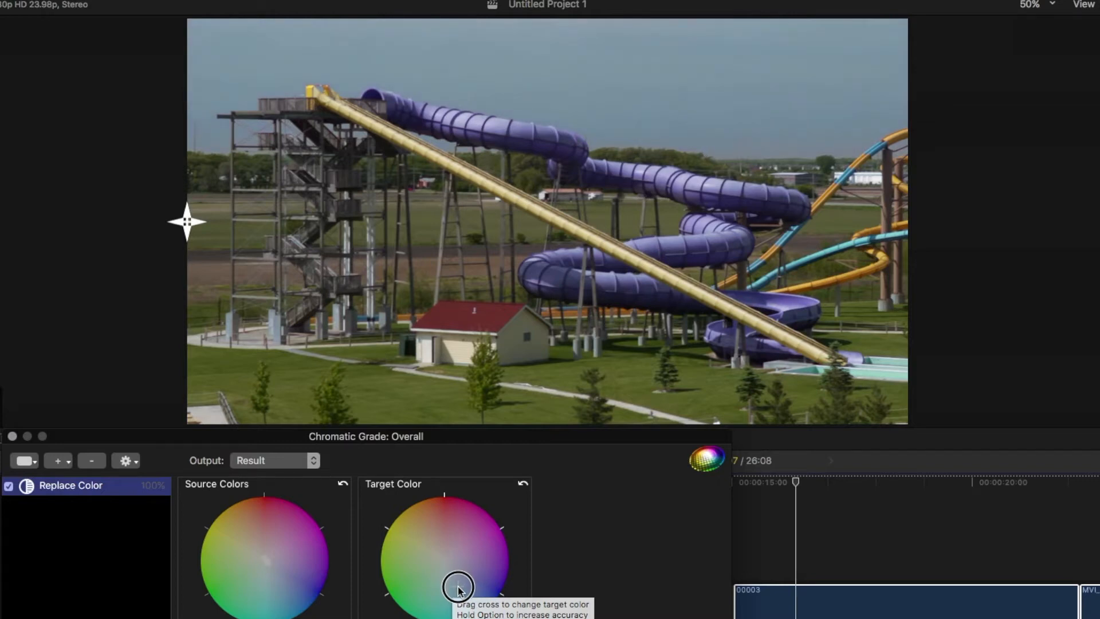
{"action": "left_click_drag", "start_coordinate": [458, 590], "coordinate": [471, 592]}
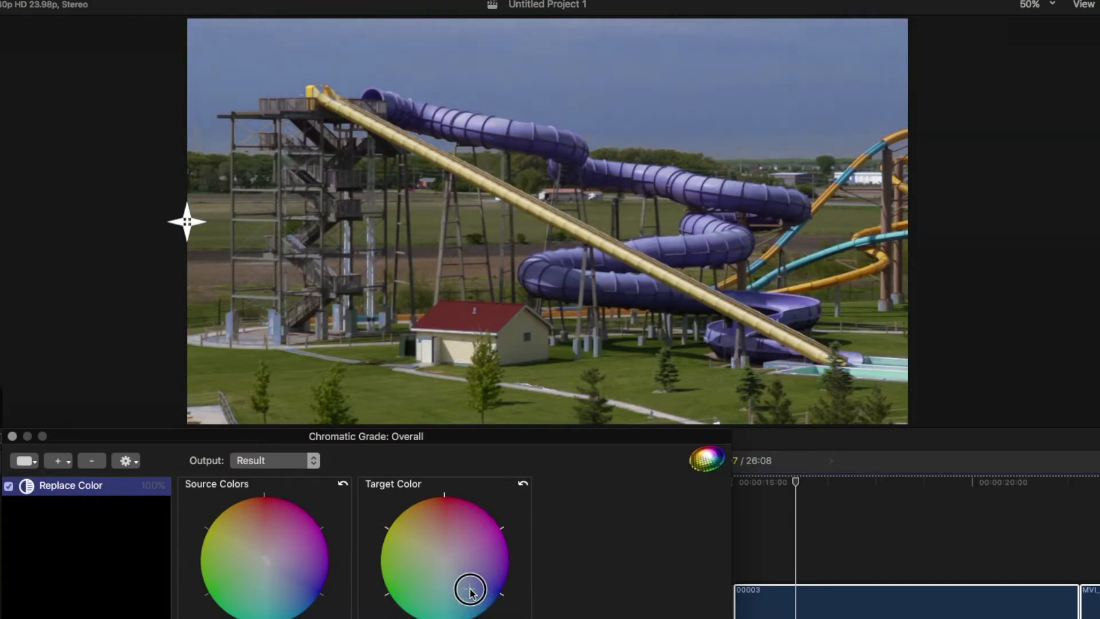
{"action": "left_click_drag", "start_coordinate": [471, 592], "coordinate": [466, 592]}
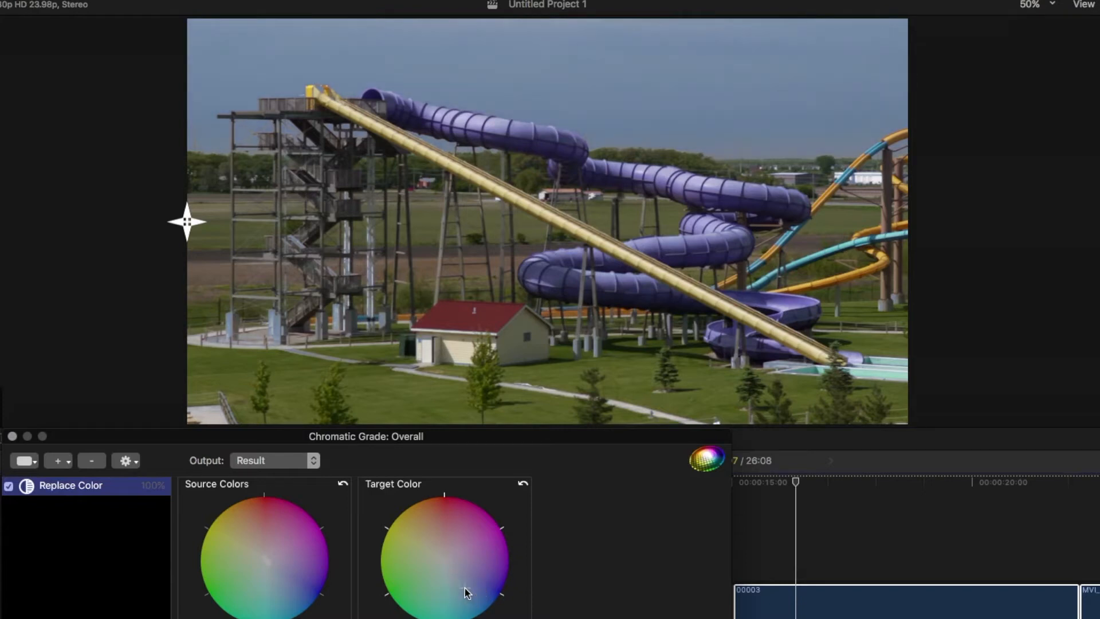
{"action": "left_click_drag", "start_coordinate": [188, 222], "coordinate": [0, 225]}
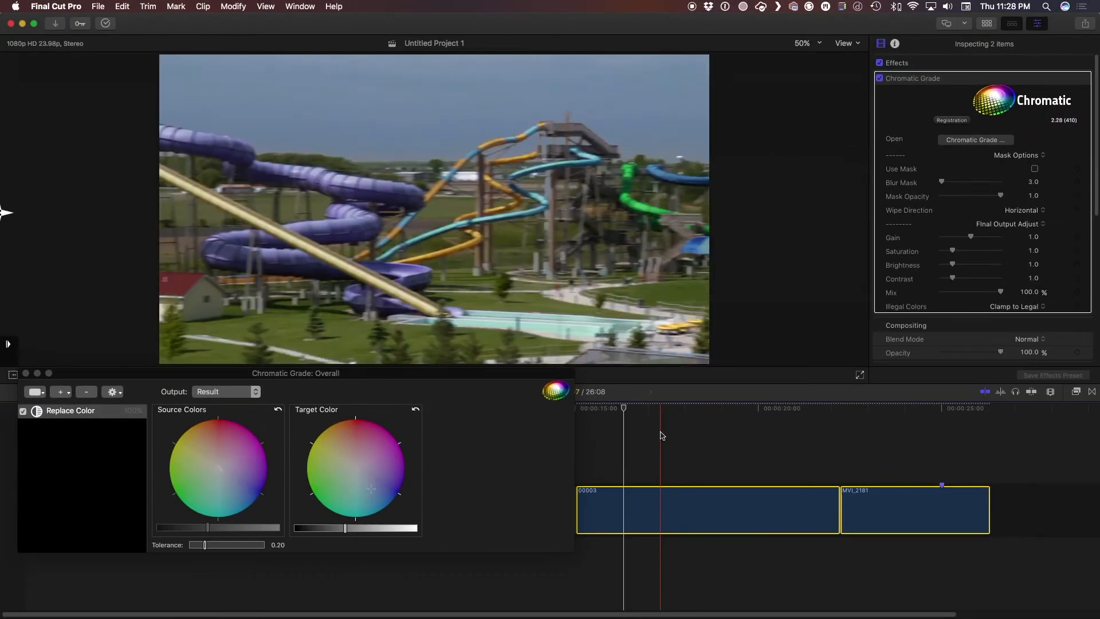
Deselect the timeline clips and raise the Target Color brightness to lighten the blue sky
{"action": "left_click", "coordinate": [839, 512]}
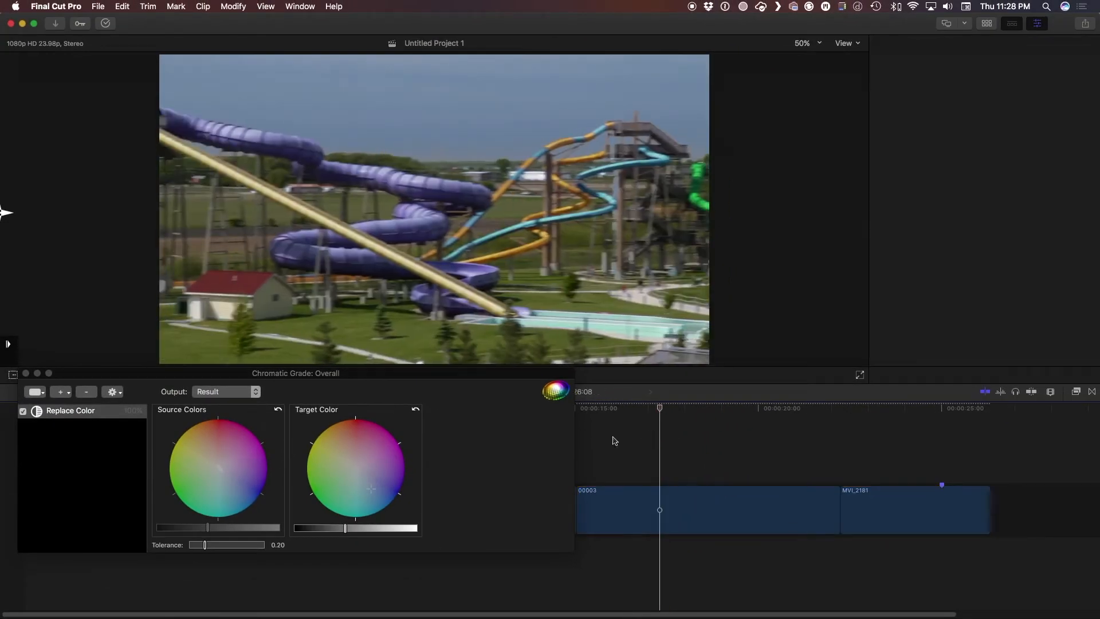
{"action": "left_click_drag", "start_coordinate": [346, 528], "coordinate": [369, 531]}
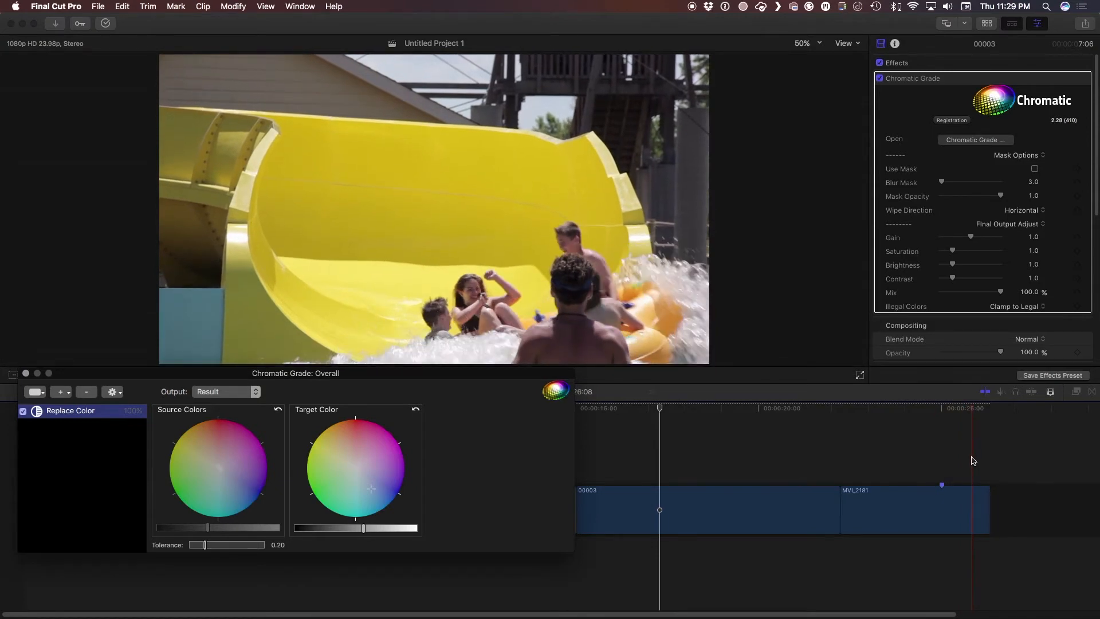
On MVI_2181, try a Replace Color adjustment sampled from the sky, skimming the splash to check it
{"action": "left_click", "coordinate": [946, 459]}
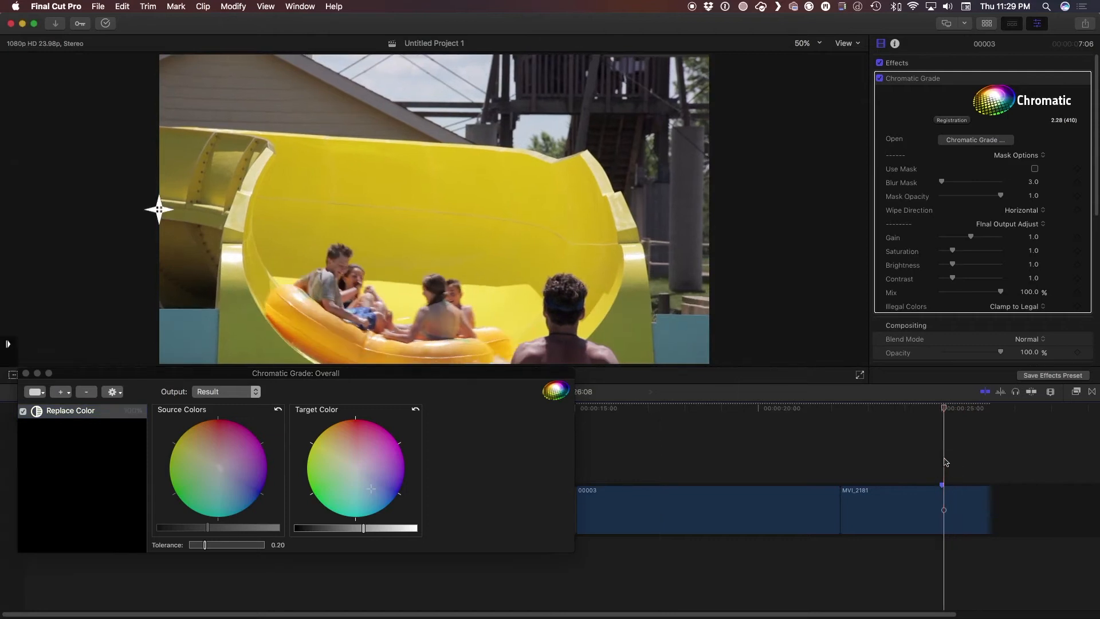
{"action": "left_click", "coordinate": [60, 392]}
{"action": "left_click", "coordinate": [114, 464]}
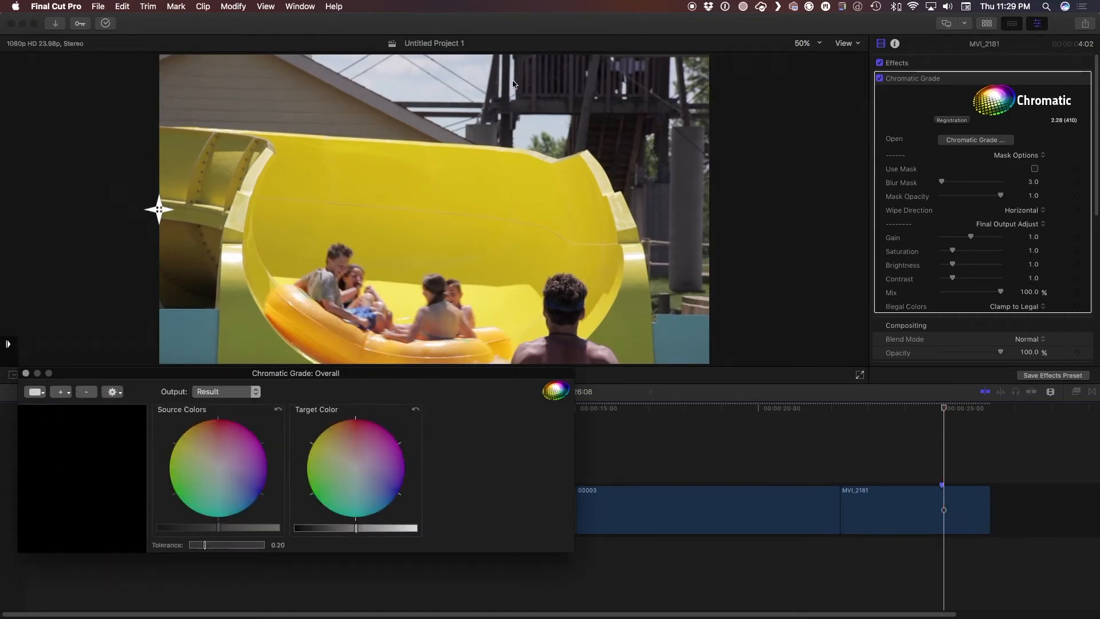
{"action": "left_click", "coordinate": [417, 92]}
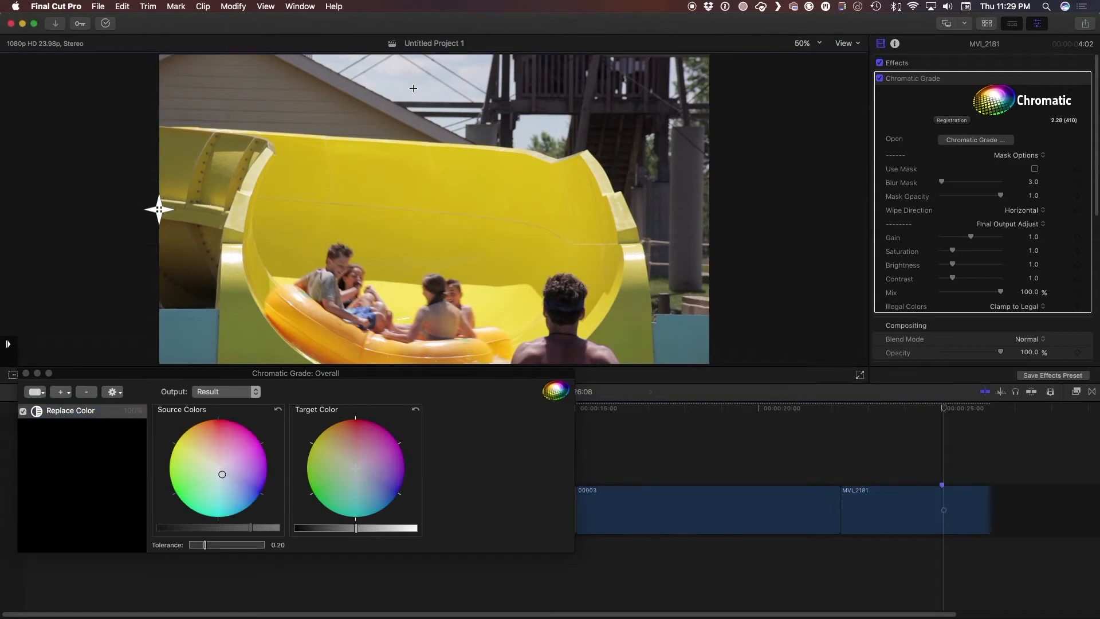
{"action": "left_click", "coordinate": [361, 475]}
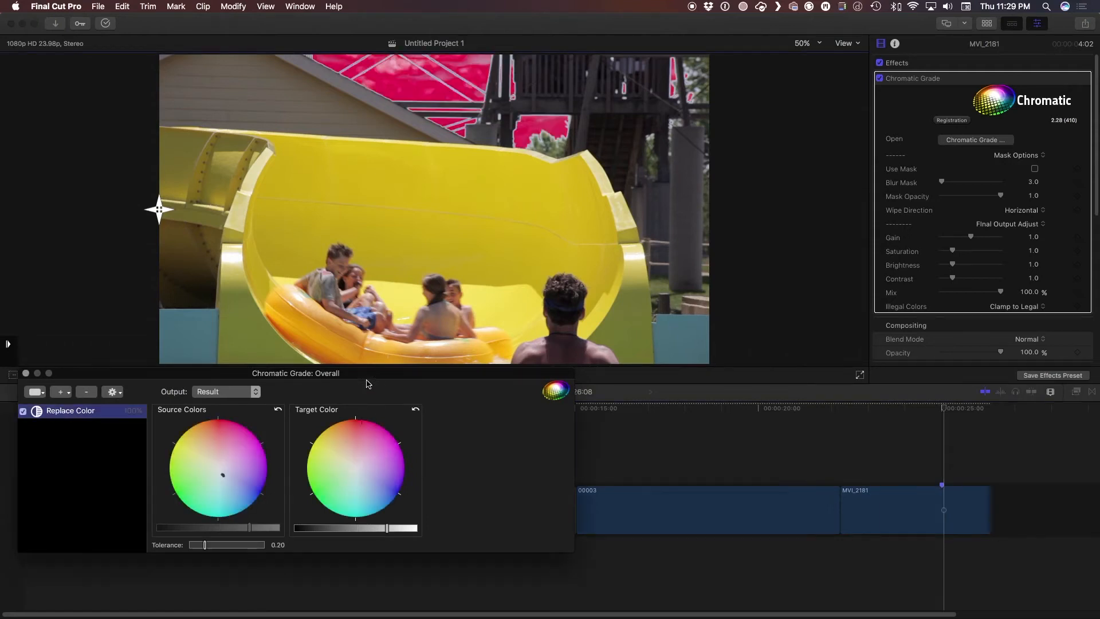
{"action": "left_click", "coordinate": [903, 416]}
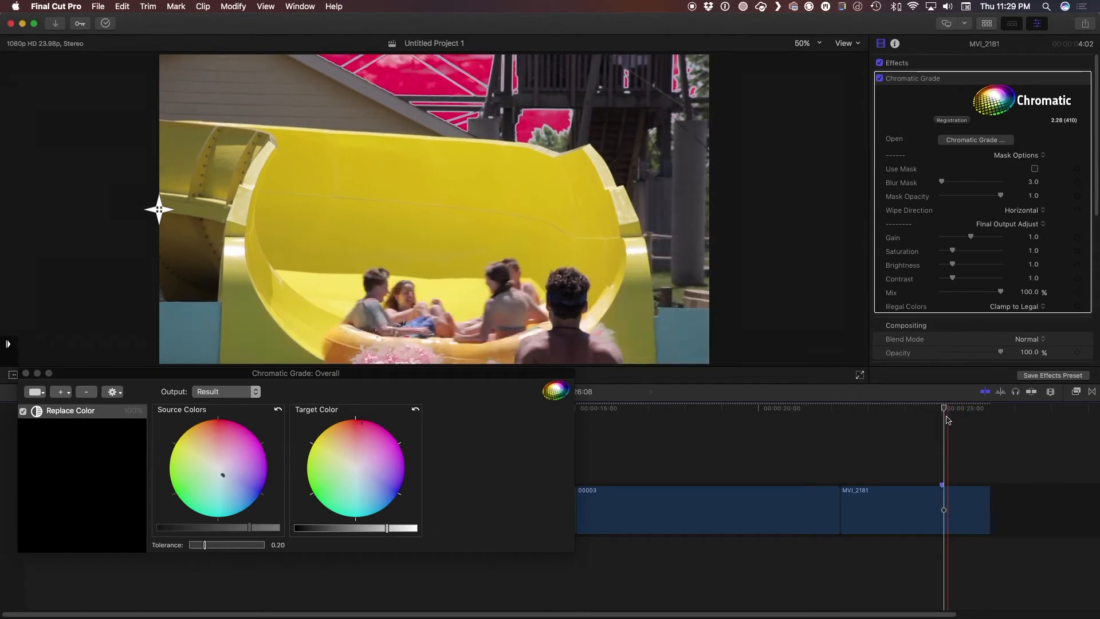
{"action": "left_click", "coordinate": [943, 419]}
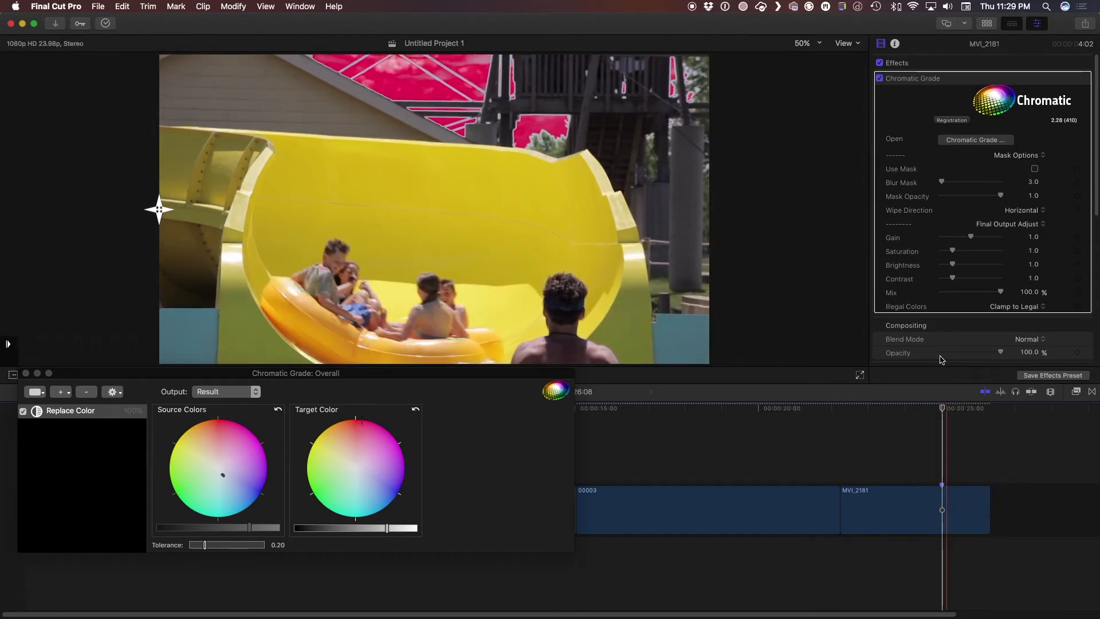
Delete the trial Replace Color adjustment from MVI_2181
{"action": "left_click", "coordinate": [54, 416]}
{"action": "left_click", "coordinate": [54, 415]}
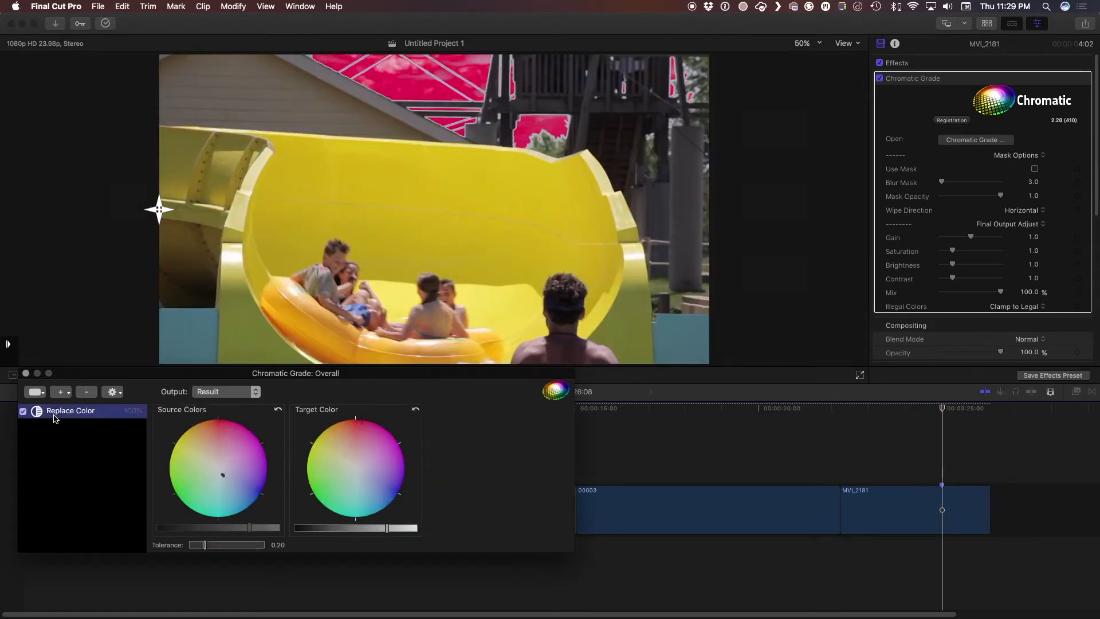
{"action": "key", "text": "Delete"}
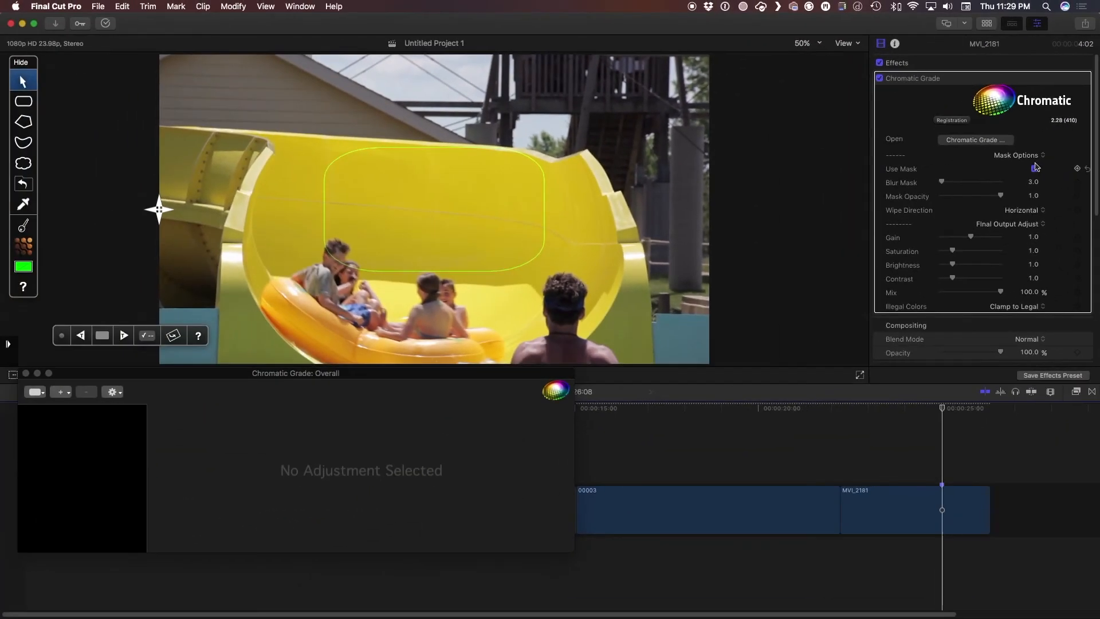
Draw polygon mask points along the slide's upper edge and down the frame's right side
{"action": "left_click", "coordinate": [23, 122]}
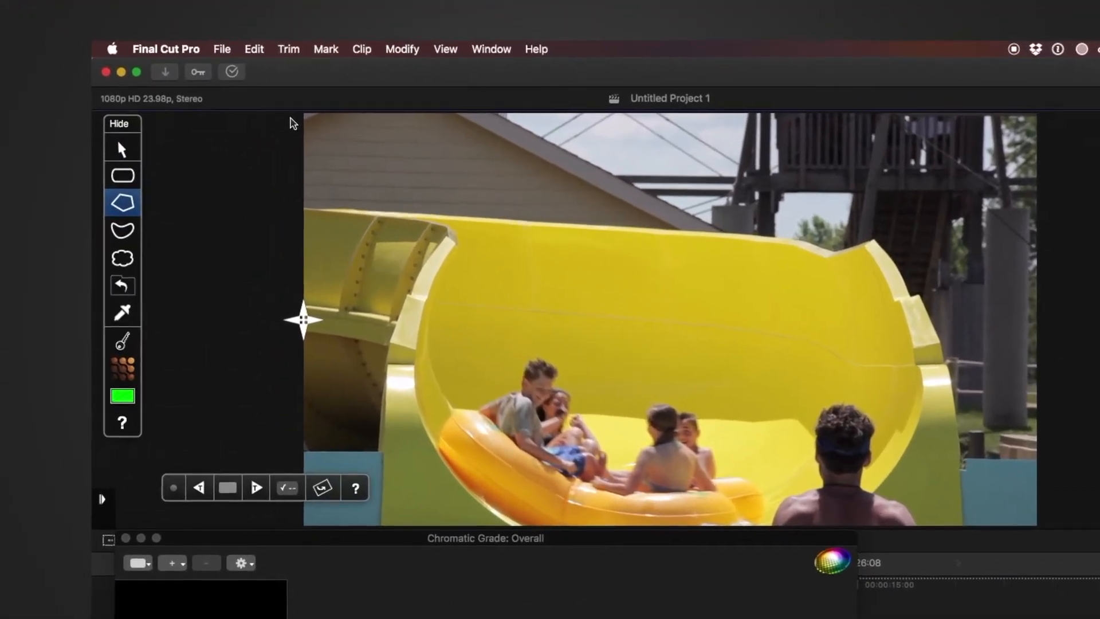
{"action": "left_click", "coordinate": [279, 111]}
{"action": "left_click", "coordinate": [282, 198]}
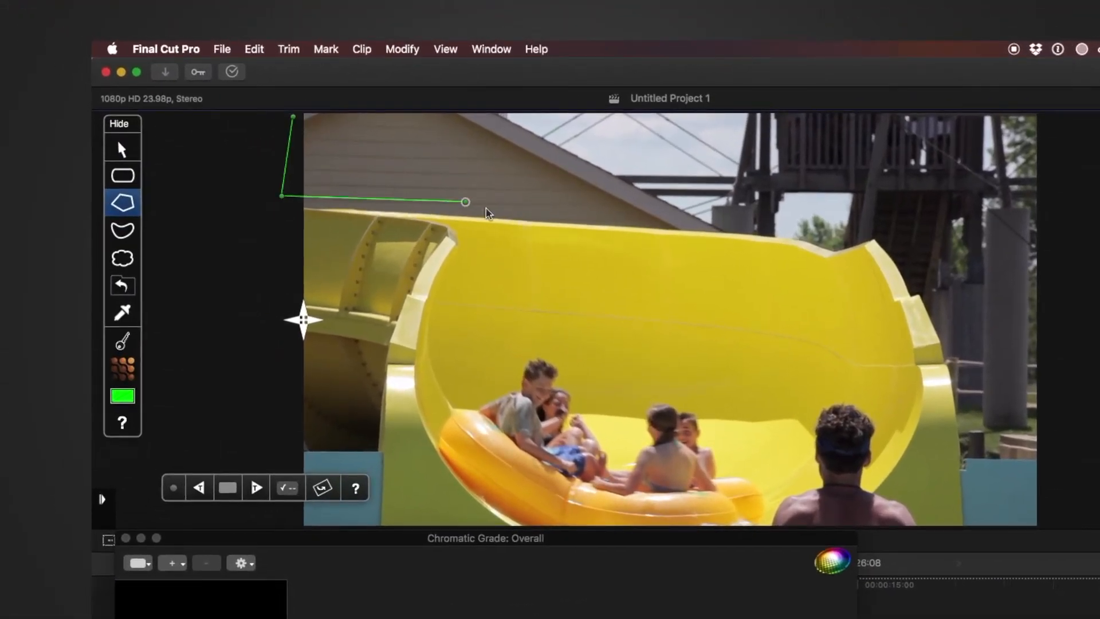
{"action": "left_click", "coordinate": [489, 210]}
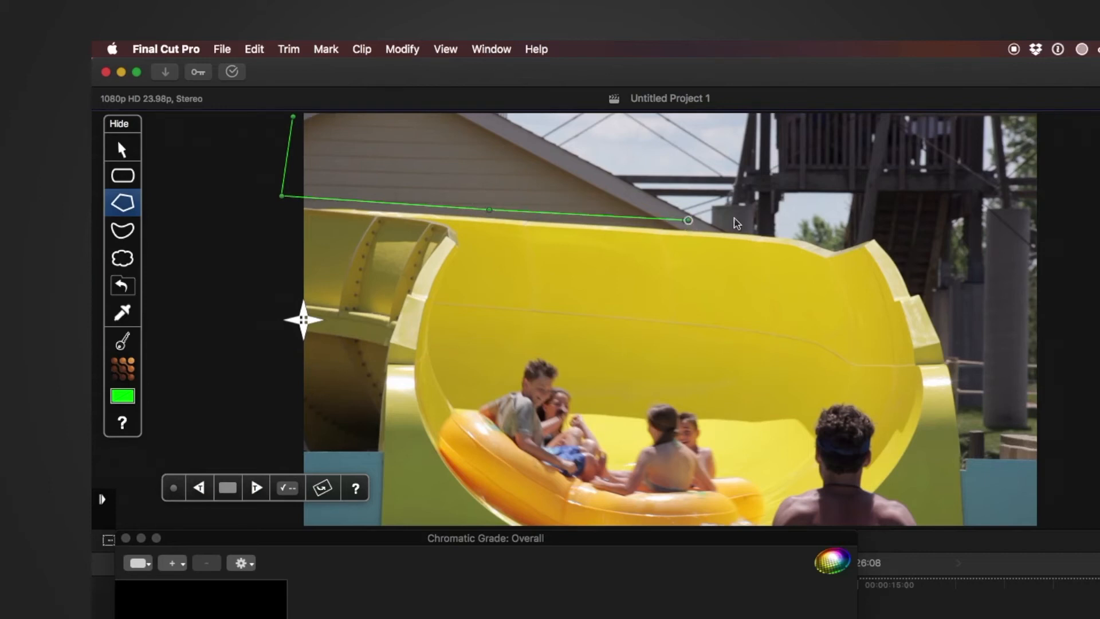
{"action": "left_click", "coordinate": [813, 240]}
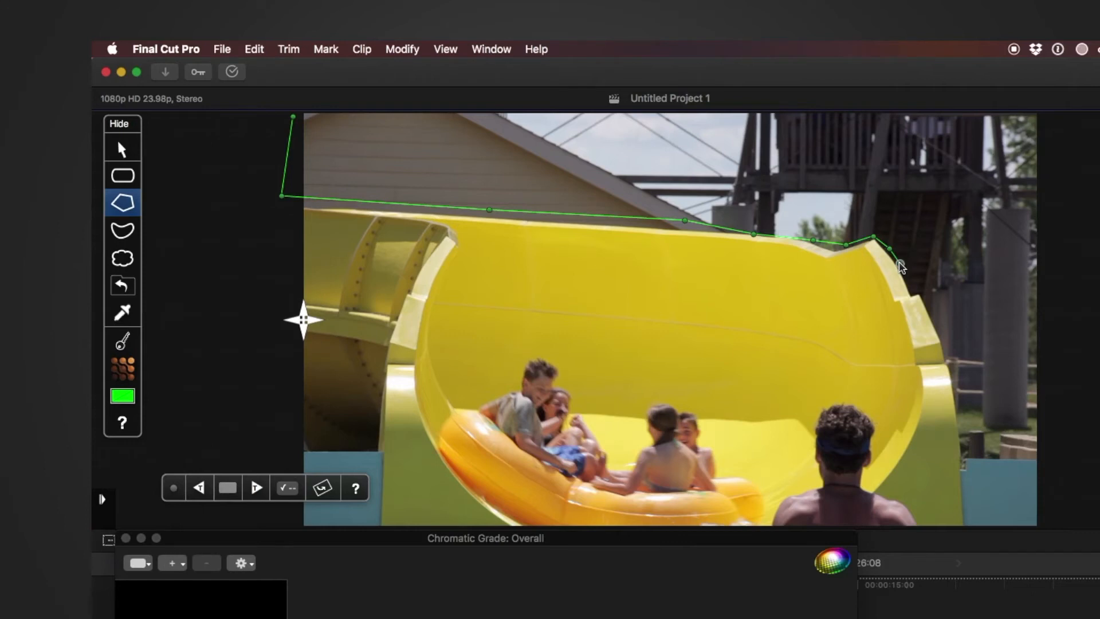
{"action": "left_click", "coordinate": [911, 282]}
{"action": "left_click", "coordinate": [1048, 361]}
Close the sky mask beyond the top-right corner, nudge the top-left point, and track it forward
{"action": "left_click", "coordinate": [1080, 158]}
{"action": "left_click", "coordinate": [1064, 113]}
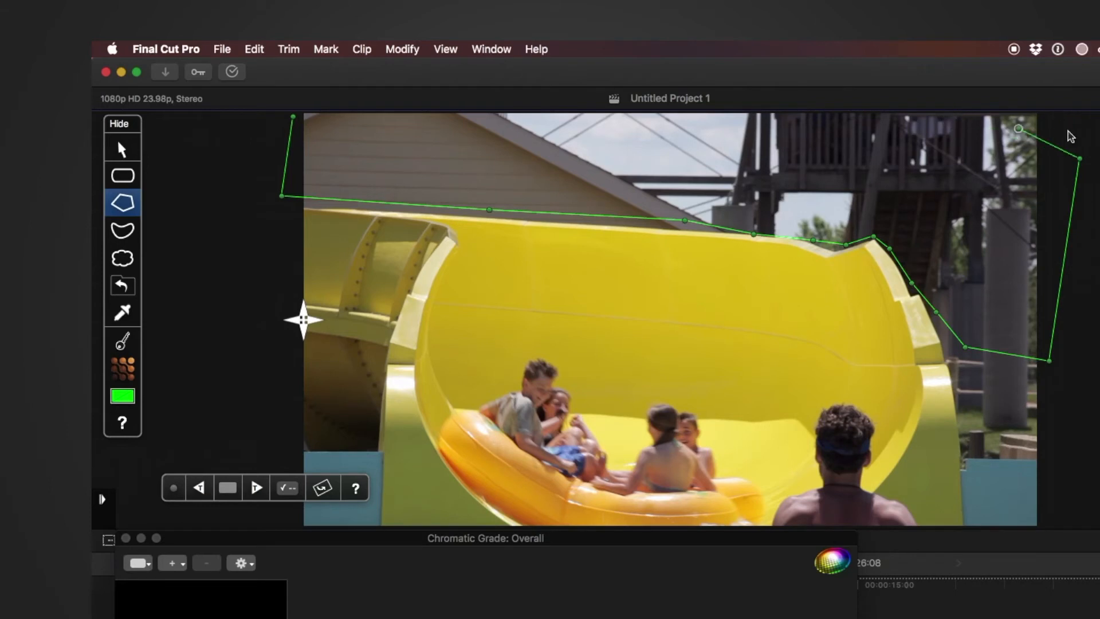
{"action": "double_click", "coordinate": [1038, 116]}
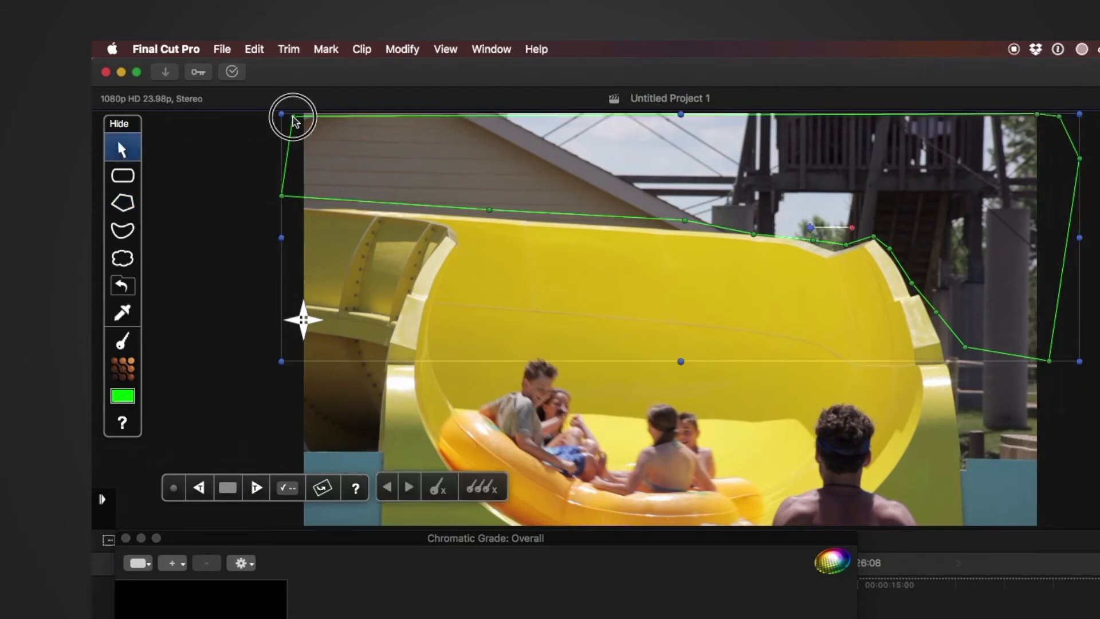
{"action": "left_click_drag", "start_coordinate": [293, 116], "coordinate": [294, 111]}
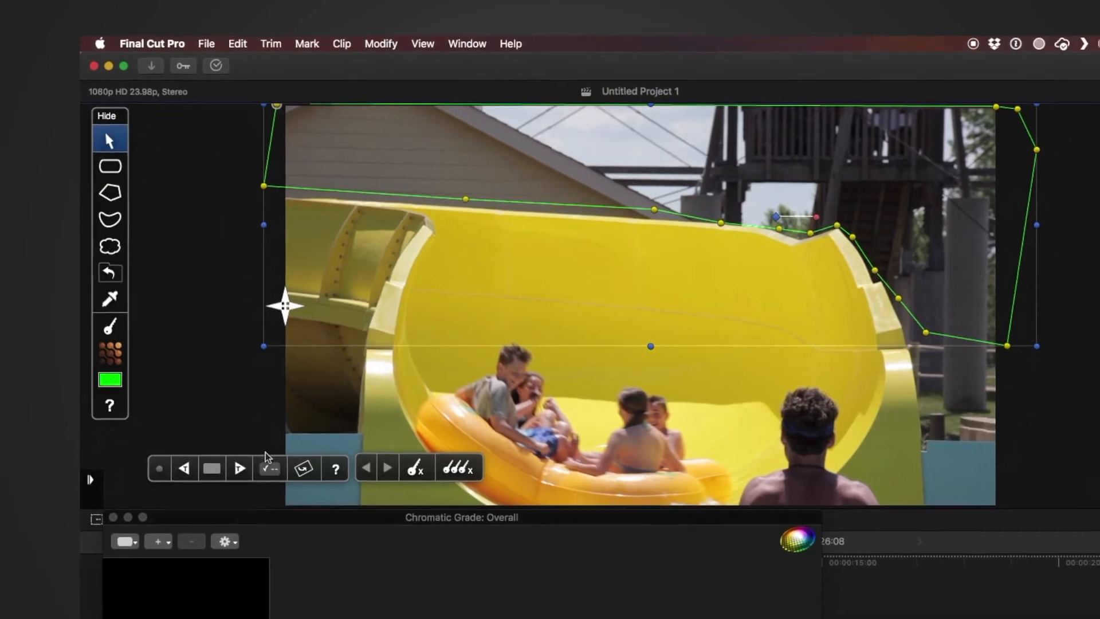
{"action": "left_click", "coordinate": [256, 488]}
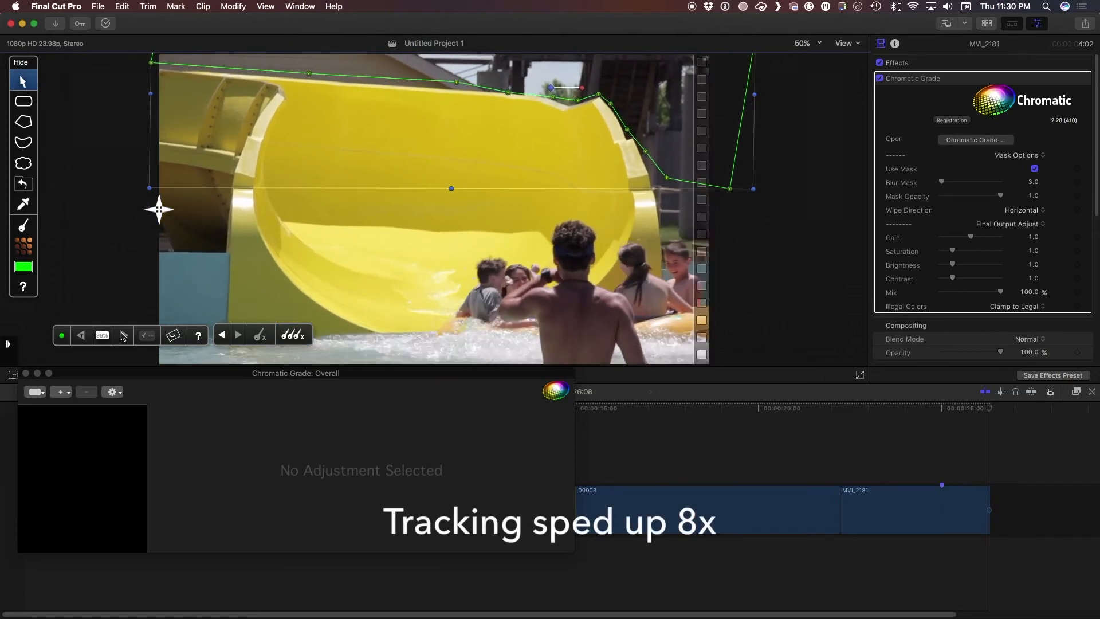
Track the sky mask backward from the start frame and set the grade to Inside Shape
{"action": "left_click", "coordinate": [943, 413]}
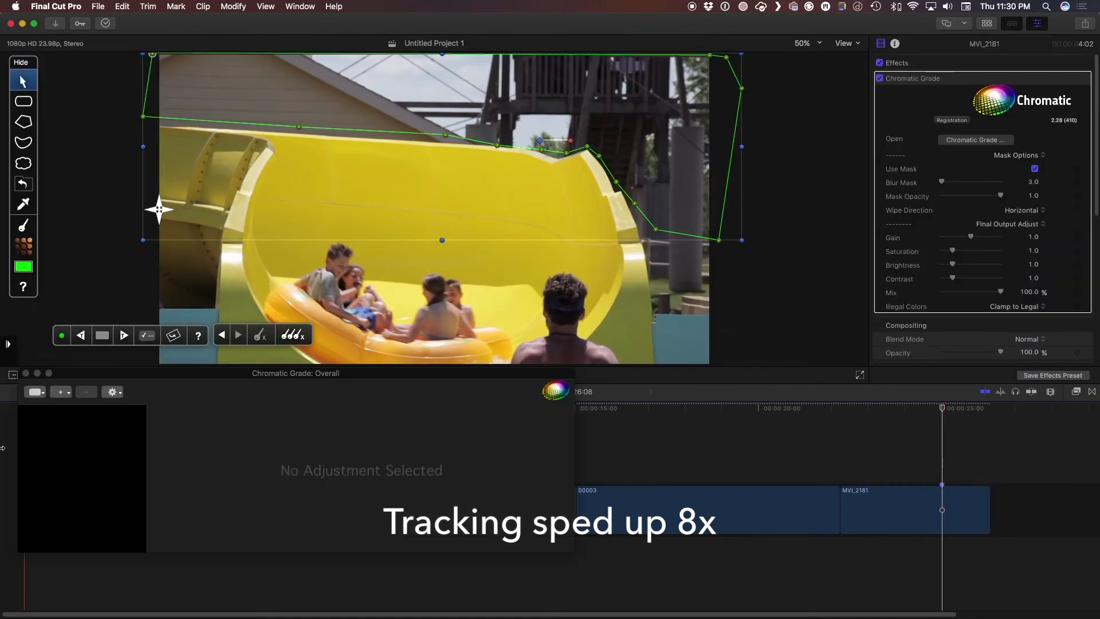
{"action": "left_click", "coordinate": [81, 339]}
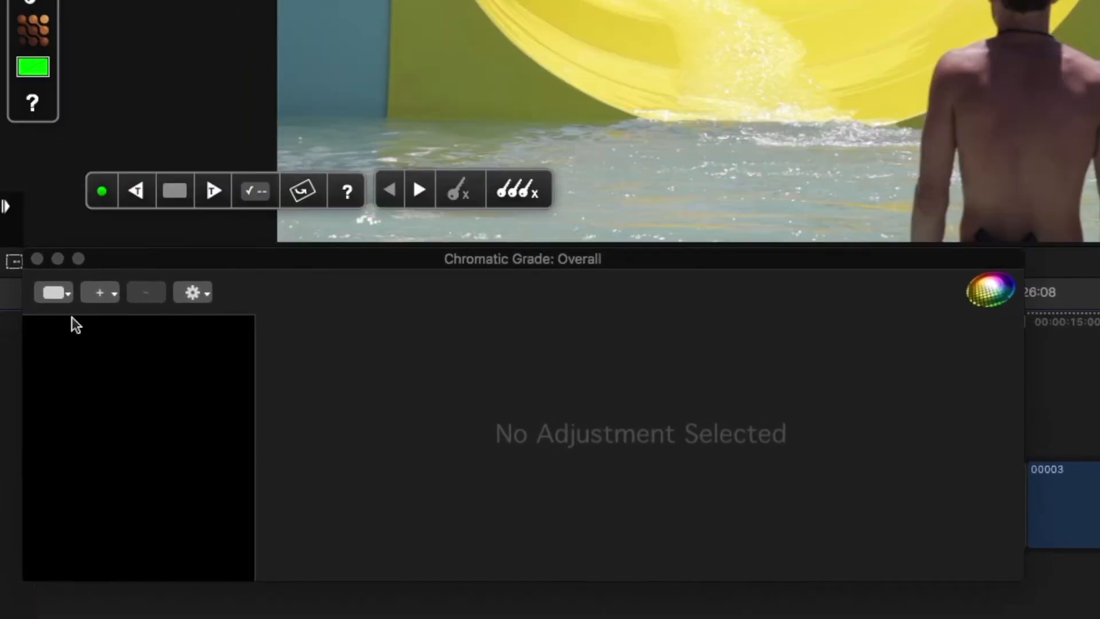
{"action": "left_click", "coordinate": [54, 293]}
{"action": "left_click", "coordinate": [86, 332]}
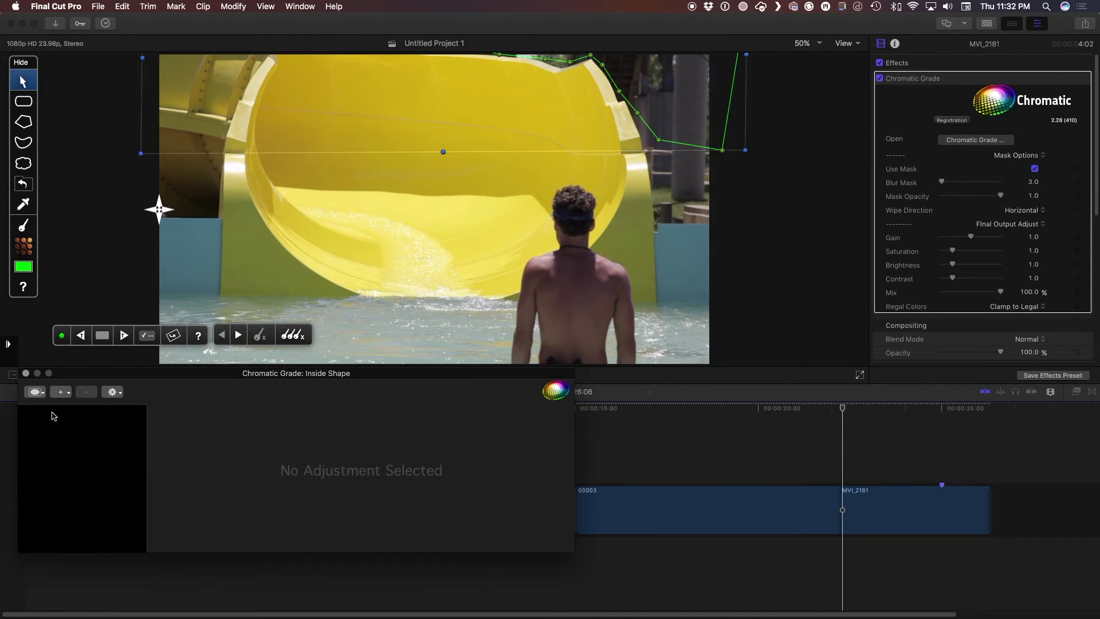
Add a Replace Color adjustment to MVI_2181 and sample the sky as its source colour
{"action": "left_click", "coordinate": [917, 420]}
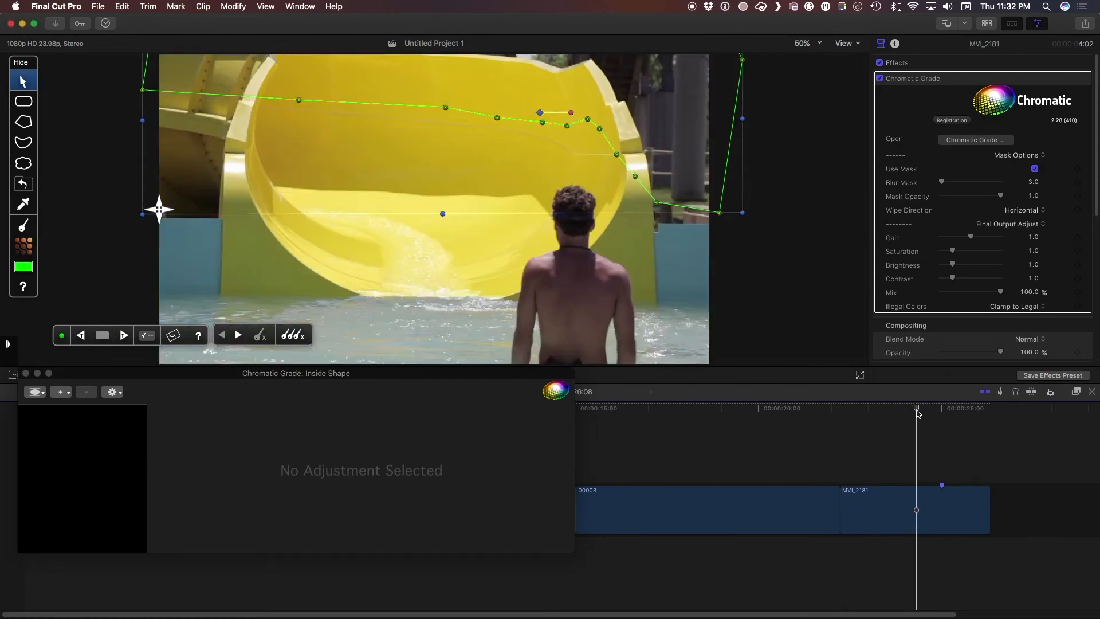
{"action": "left_click", "coordinate": [60, 391]}
{"action": "left_click", "coordinate": [118, 473]}
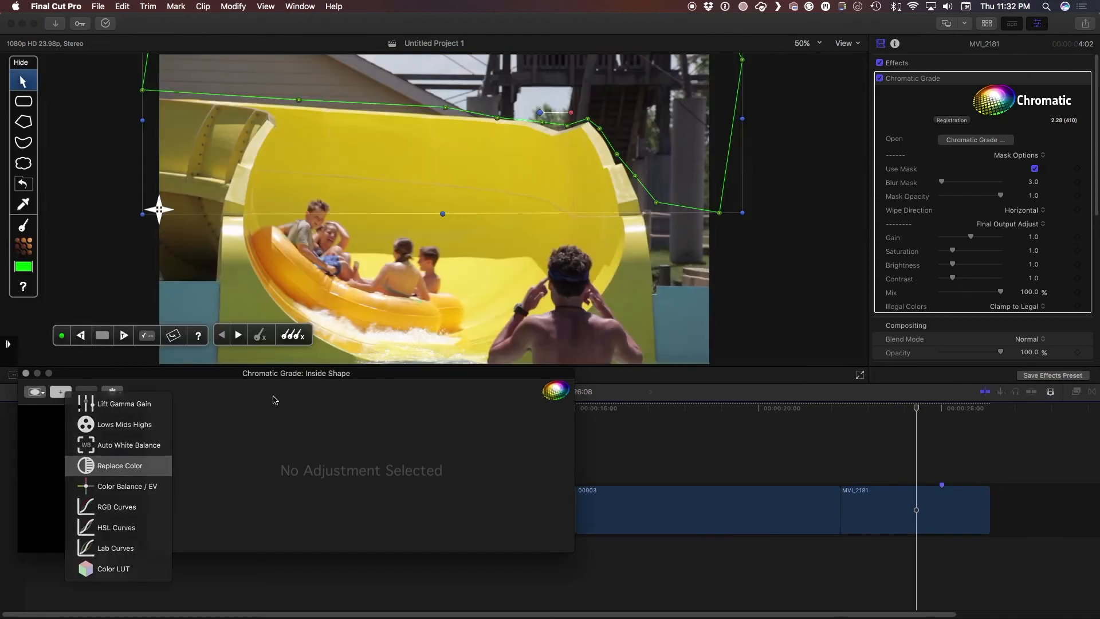
{"action": "left_click", "coordinate": [29, 205]}
{"action": "mouse_move", "coordinate": [403, 65]}
{"action": "left_mouse_down"}
{"action": "mouse_move", "coordinate": [443, 66]}
{"action": "mouse_move", "coordinate": [415, 66]}
{"action": "left_mouse_up"}
{"action": "left_click_drag", "start_coordinate": [527, 107], "coordinate": [559, 100]}
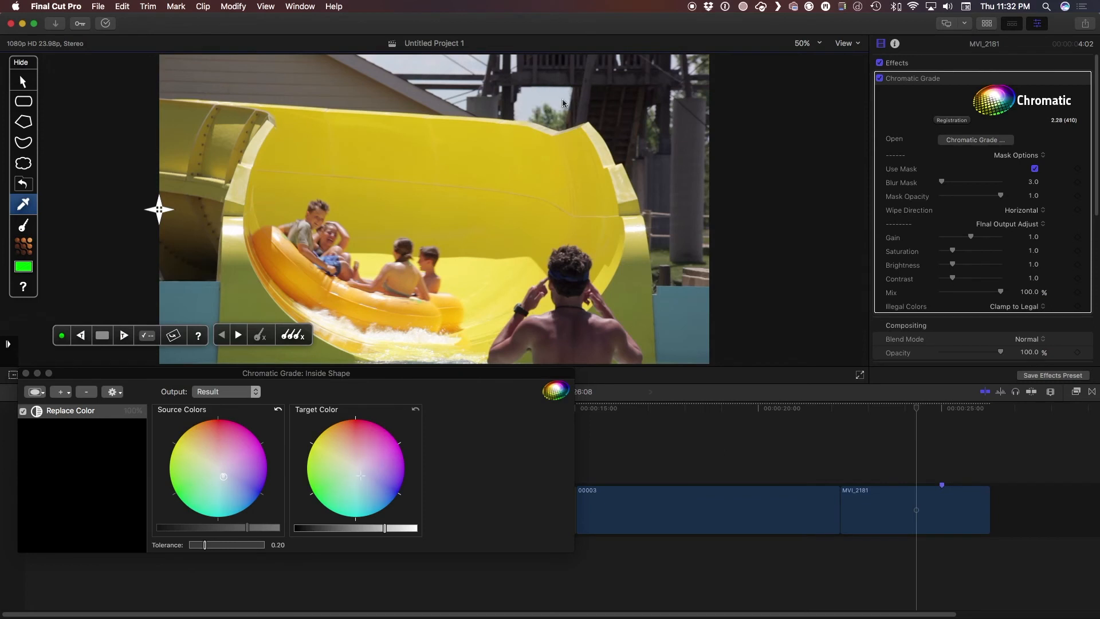
Shift the target colour to a deeper blue, raise Tolerance to 0.55, and play back the result
{"action": "left_click", "coordinate": [360, 481]}
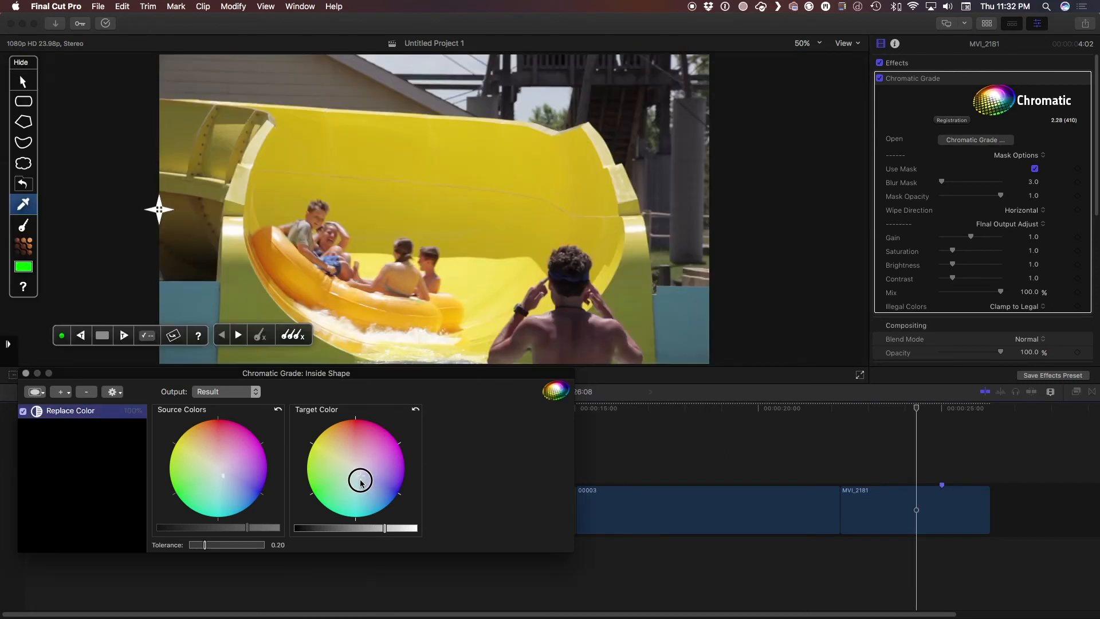
{"action": "left_click_drag", "start_coordinate": [363, 483], "coordinate": [365, 494]}
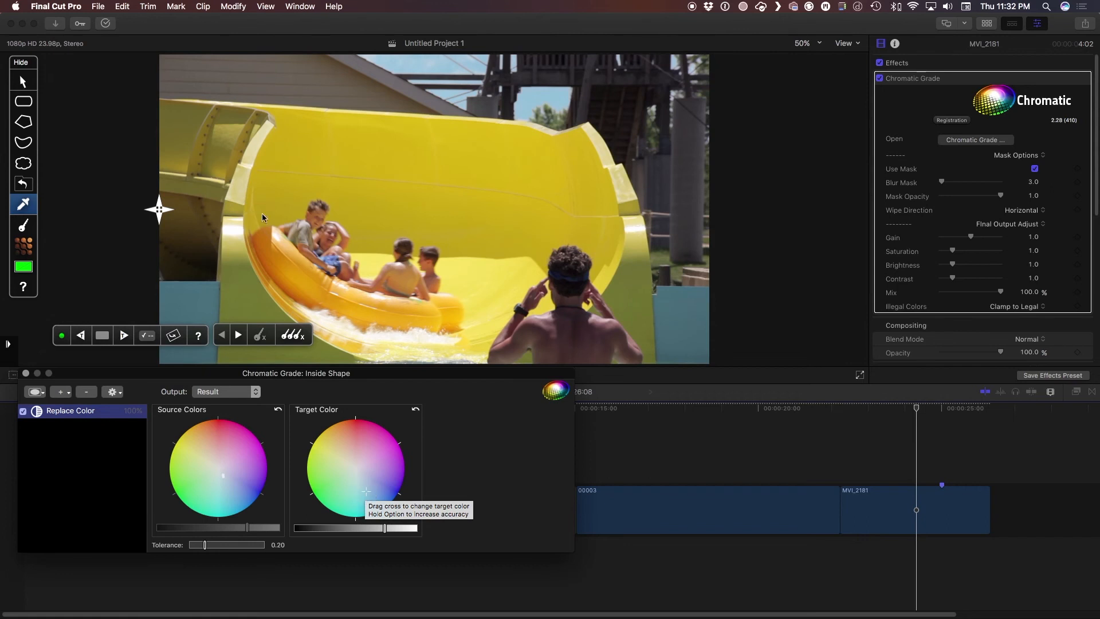
{"action": "left_click_drag", "start_coordinate": [167, 207], "coordinate": [9, 252]}
{"action": "left_click", "coordinate": [369, 494]}
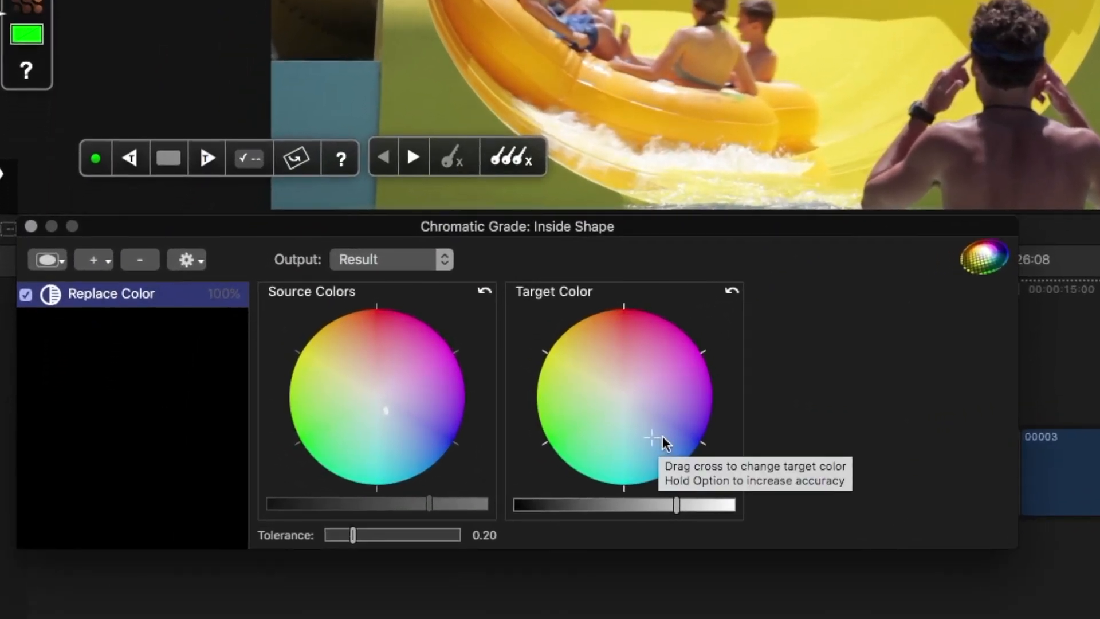
{"action": "left_click_drag", "start_coordinate": [353, 534], "coordinate": [401, 530]}
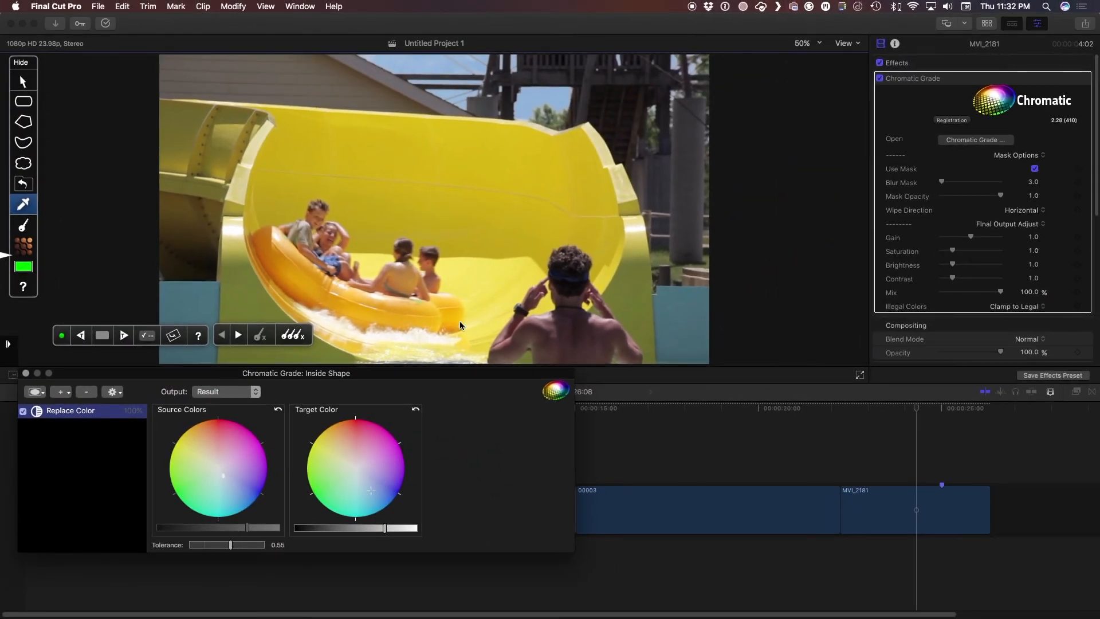
{"action": "left_click", "coordinate": [819, 417]}
{"action": "key", "text": "space"}
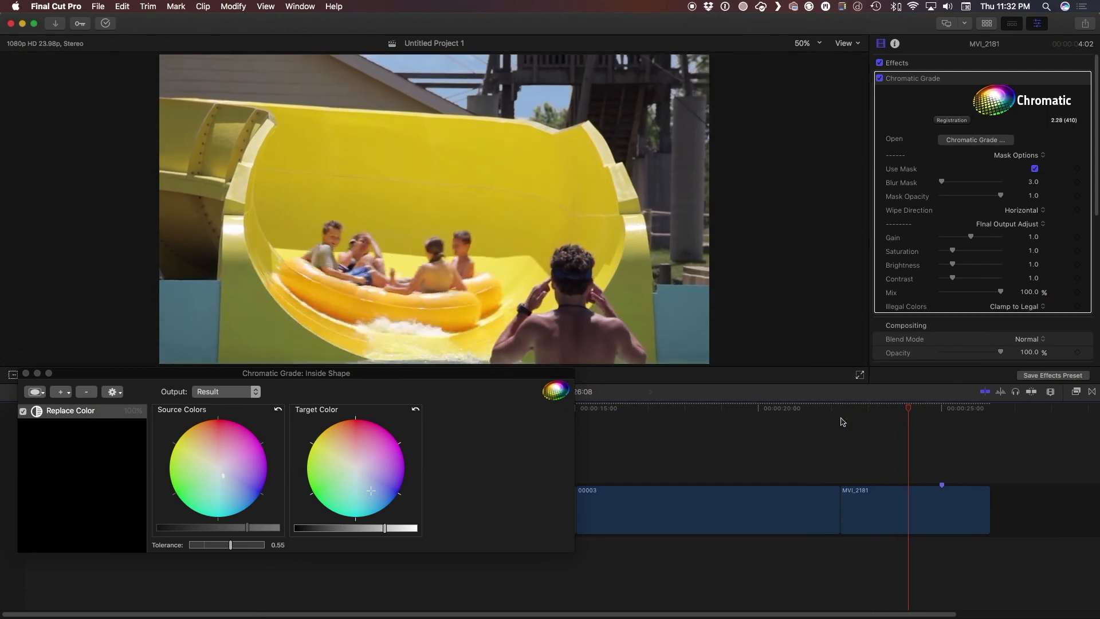